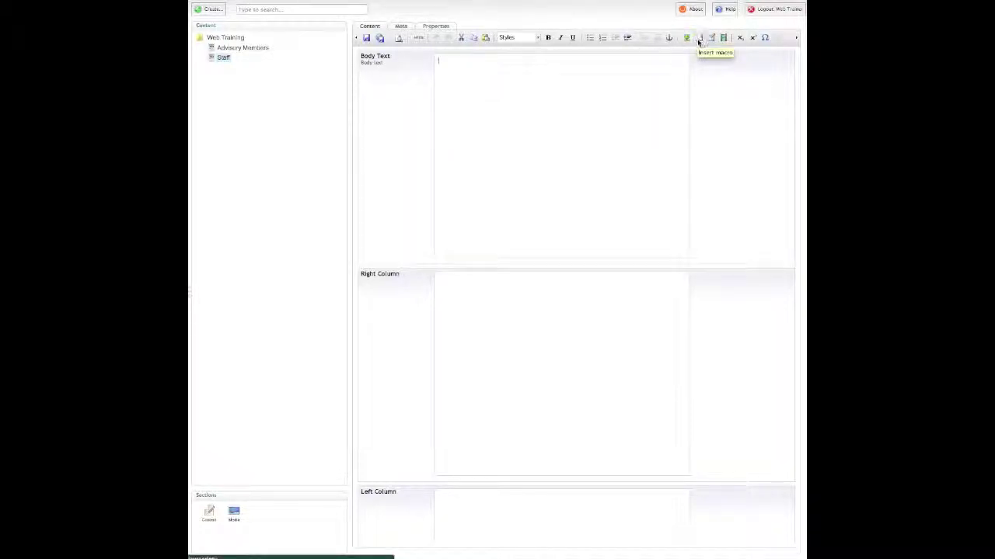
Step: Choose the Staff Listing macro in the Select macro dialog
click(699, 39)
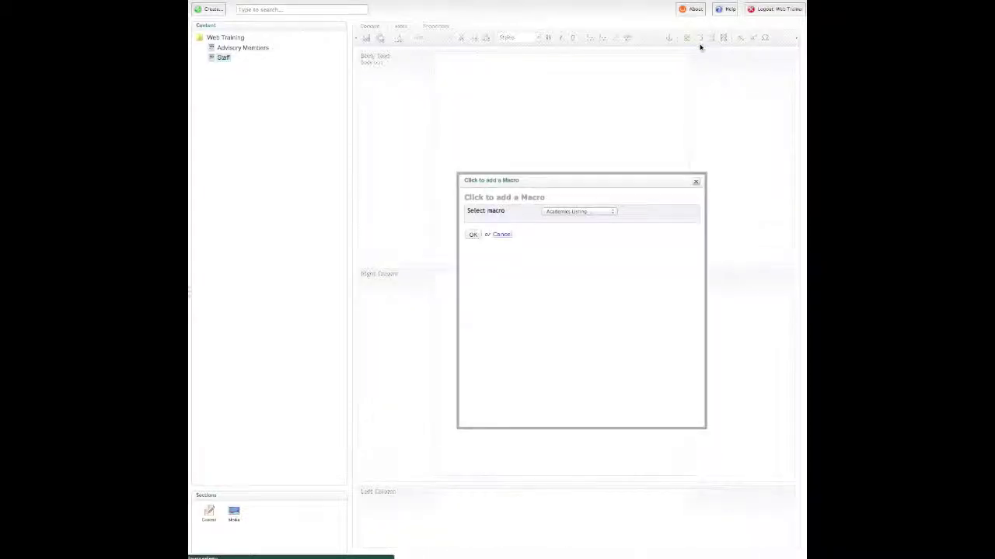
click(581, 211)
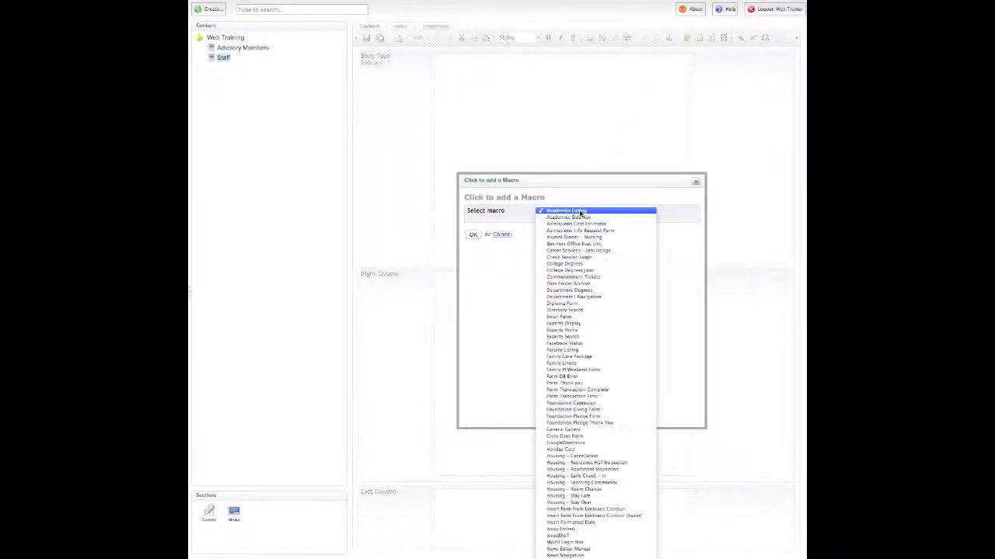
scroll(583, 262, down, 4)
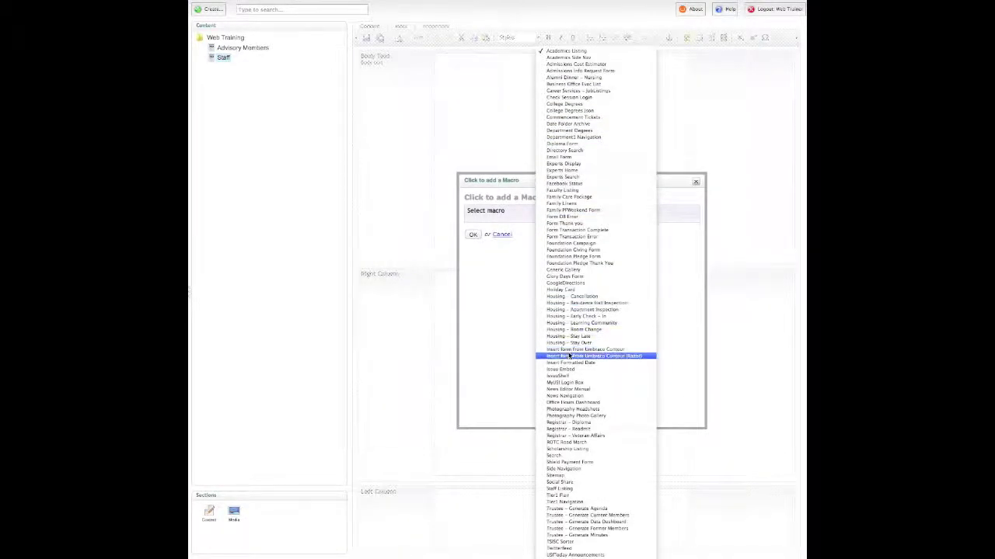
click(562, 489)
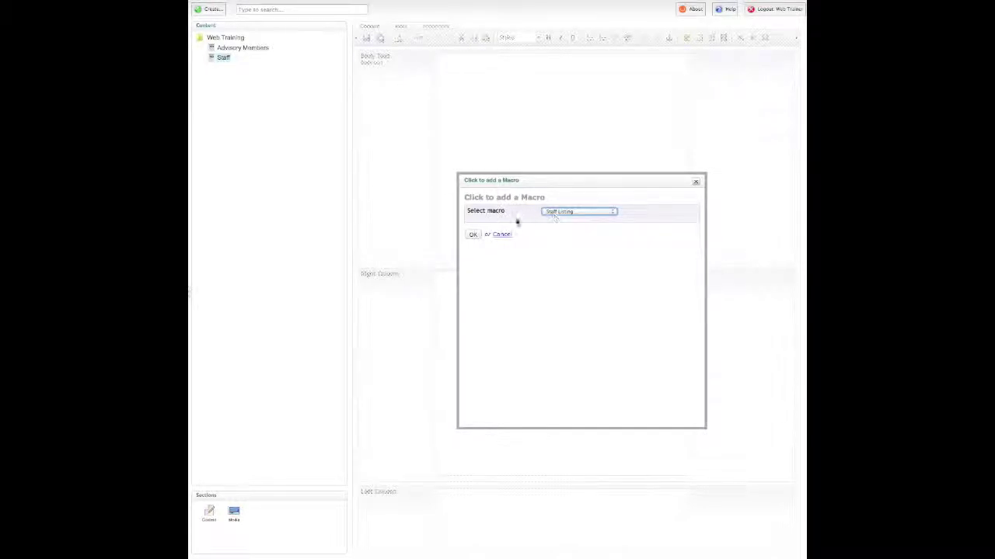
click(472, 234)
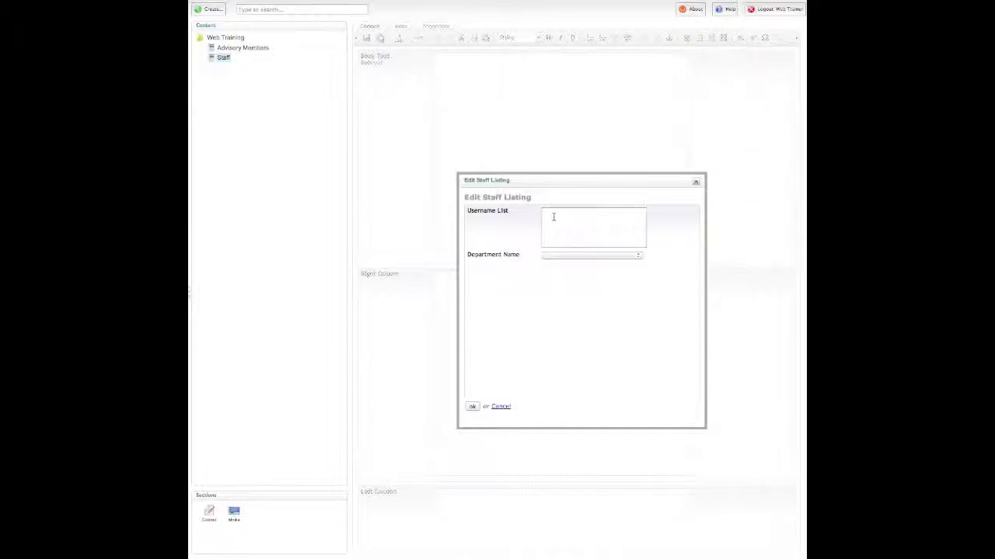
Step: Set the macro's Department Name to Web Services and insert it into the Body Text
click(552, 257)
scroll(580, 373, down, 4)
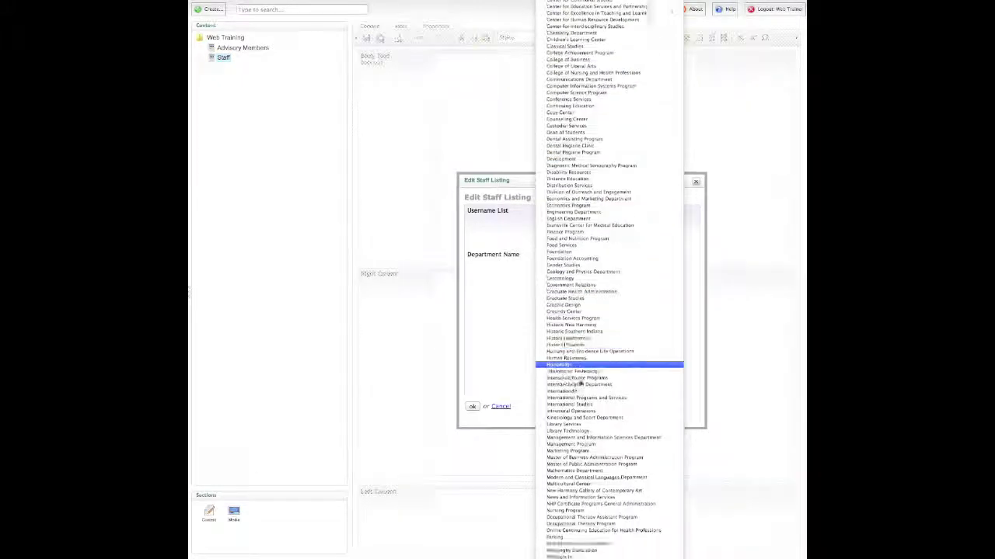
scroll(580, 383, down, 3)
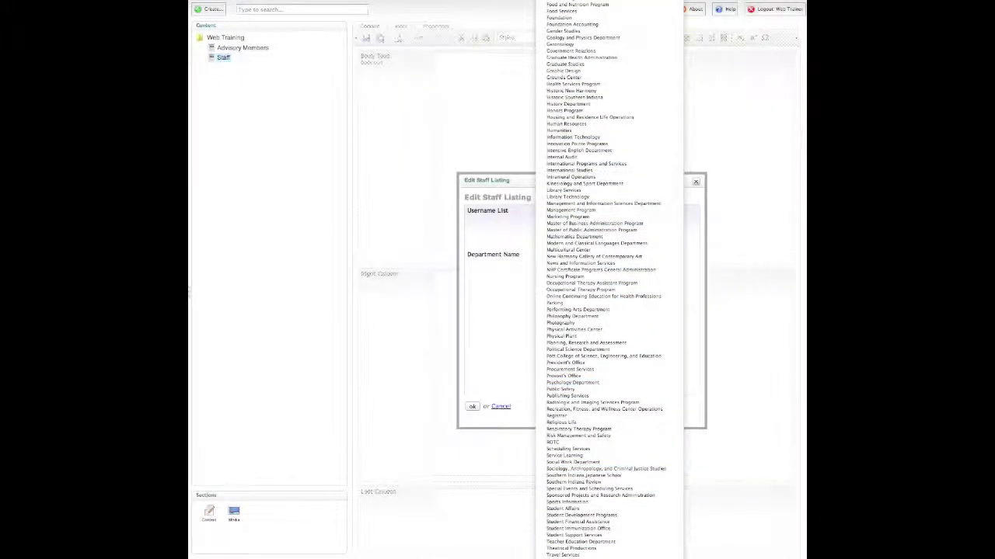
click(563, 548)
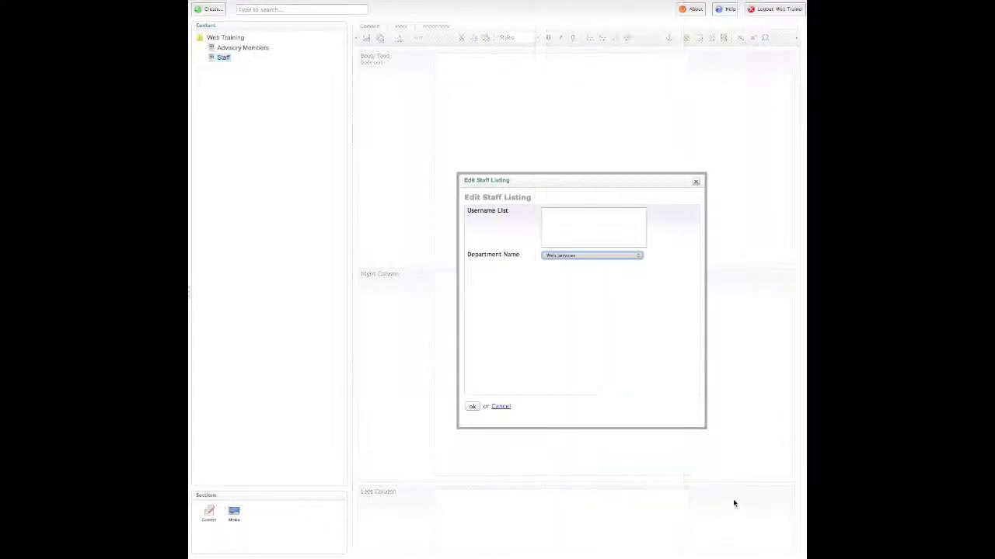
click(473, 407)
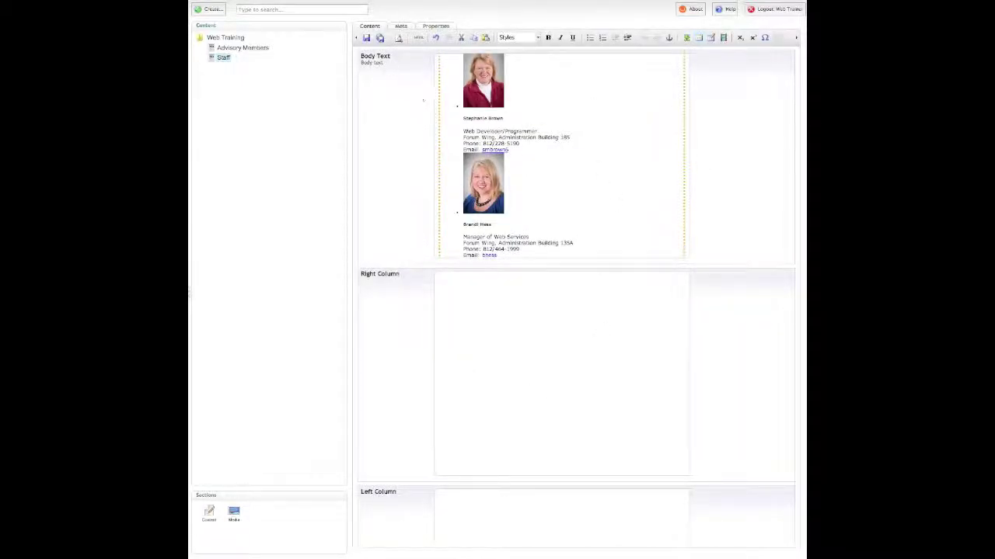
Step: Save the Staff page, then reopen the inserted Staff Listing macro's settings
scroll(544, 140, down, 5)
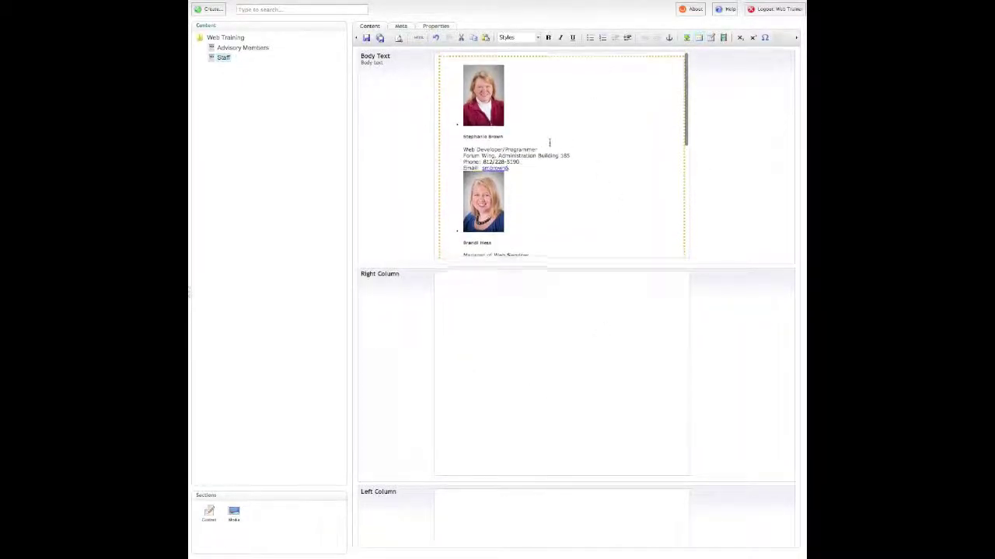
scroll(549, 143, down, 2)
scroll(435, 147, up, 10)
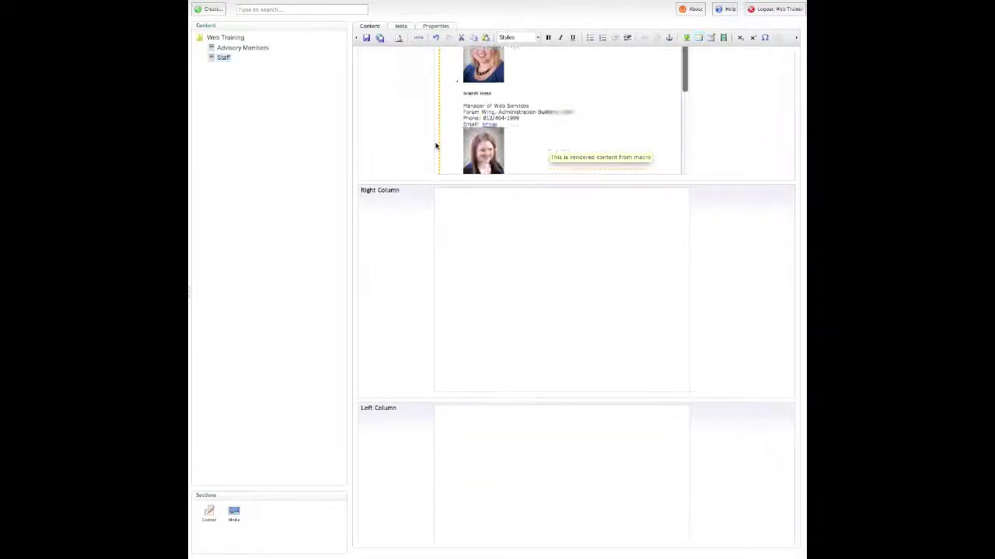
scroll(436, 146, up, 1)
click(380, 38)
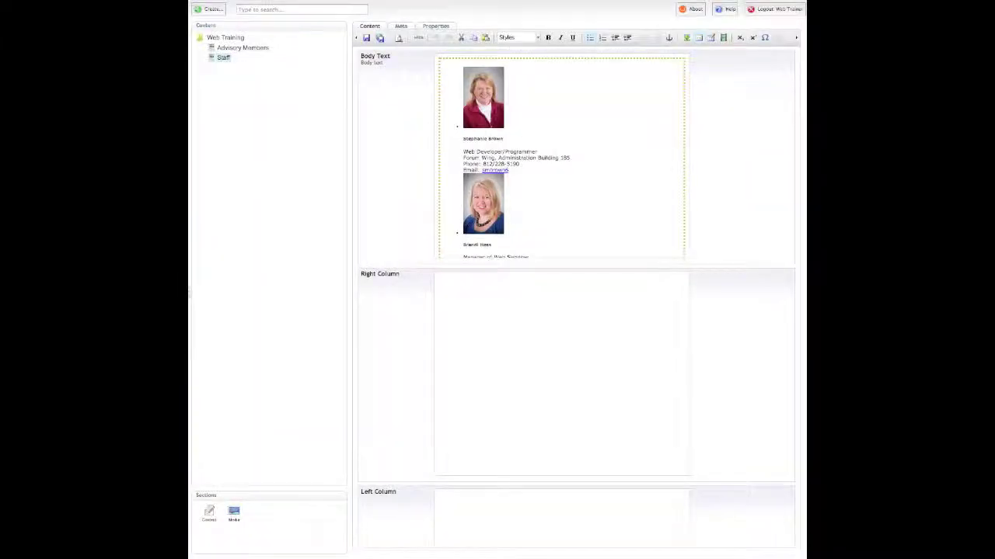
click(698, 38)
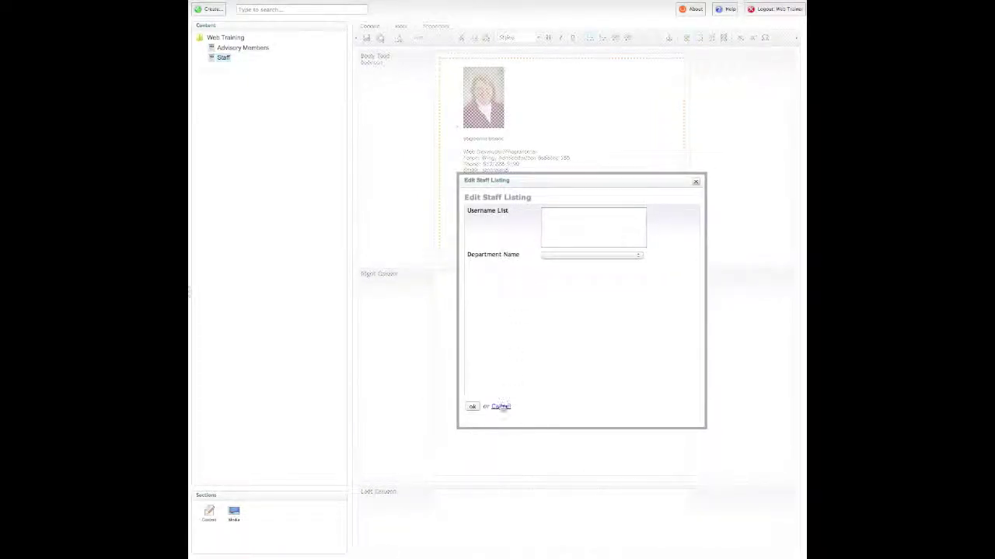
Step: Fill the Staff Listing's Username List with comma-separated staff usernames and apply it
click(499, 407)
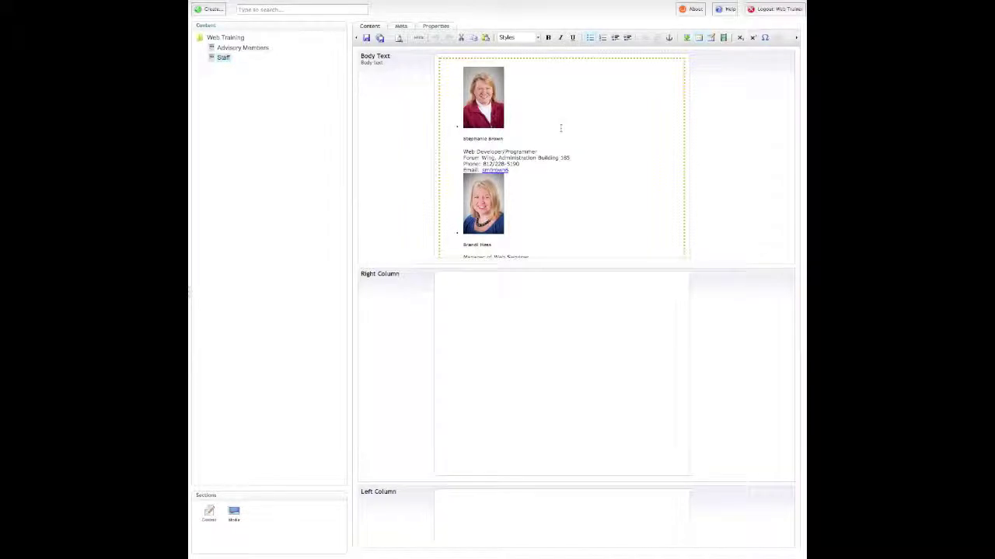
click(697, 38)
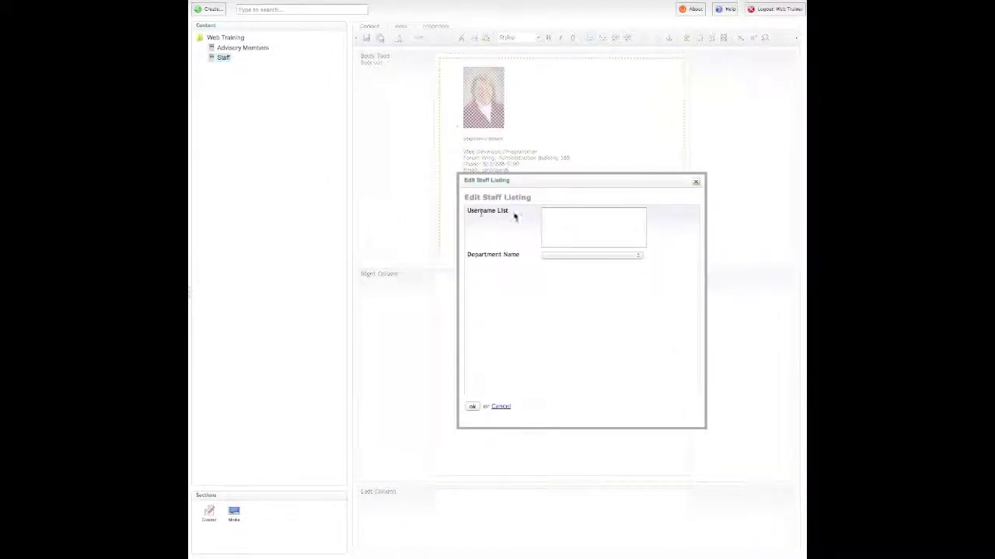
click(550, 215)
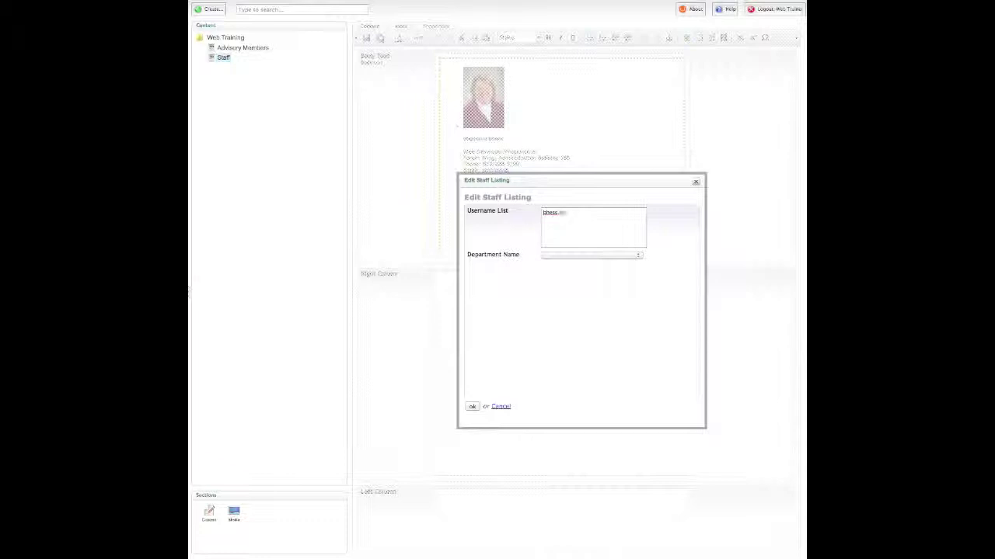
text(,)
text(smi)
text(rown8)
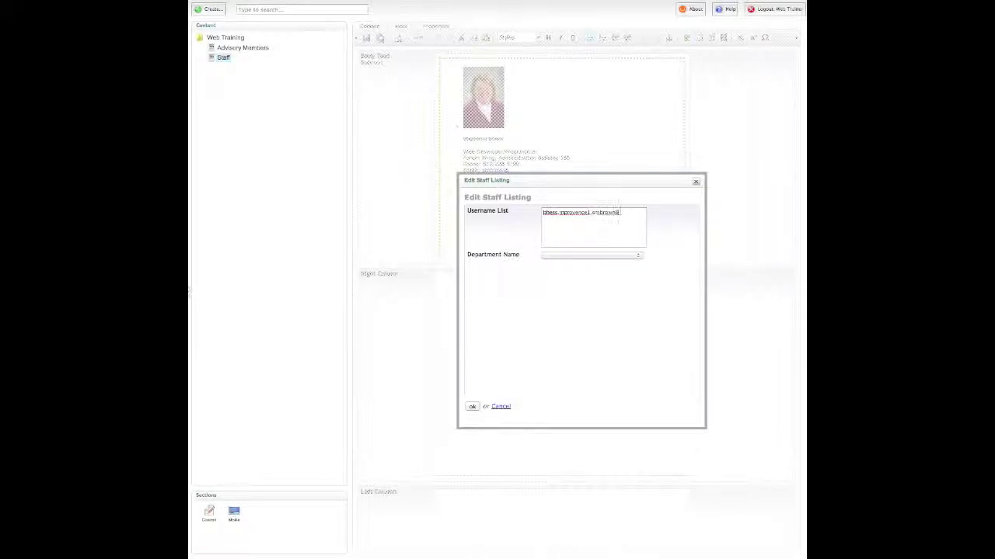
click(473, 406)
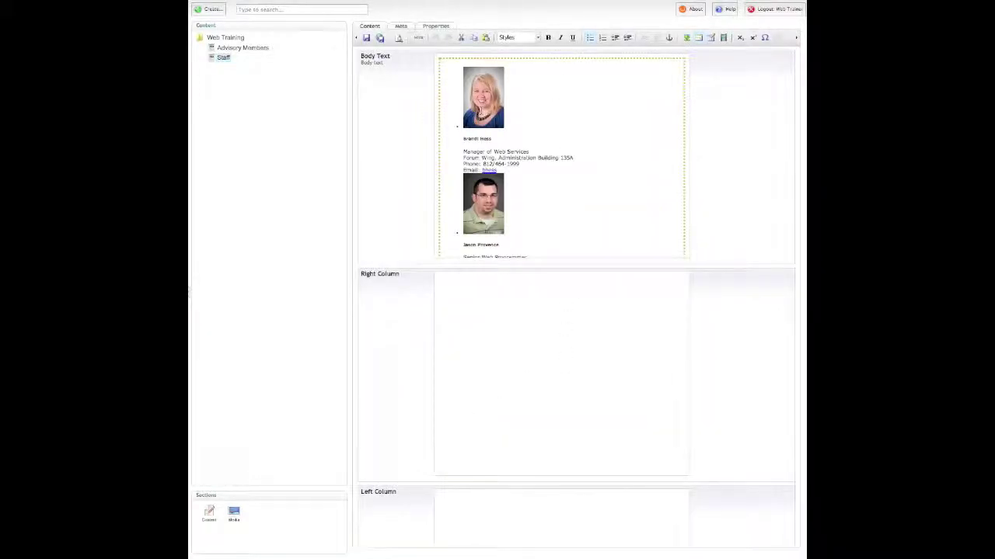
Step: Save and publish the Staff page, then reload the live page to check the order
click(380, 38)
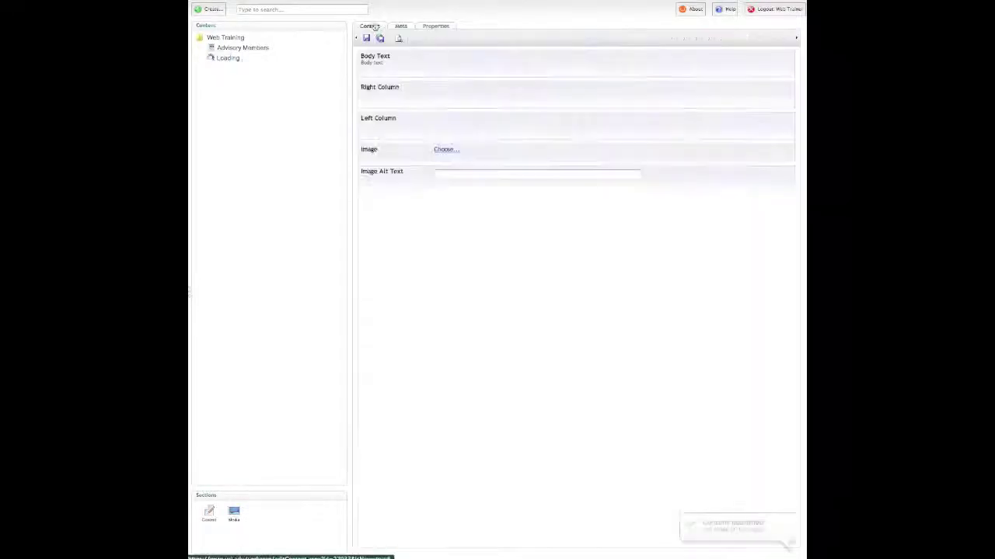
key(ctrl+Tab)
key(F5)
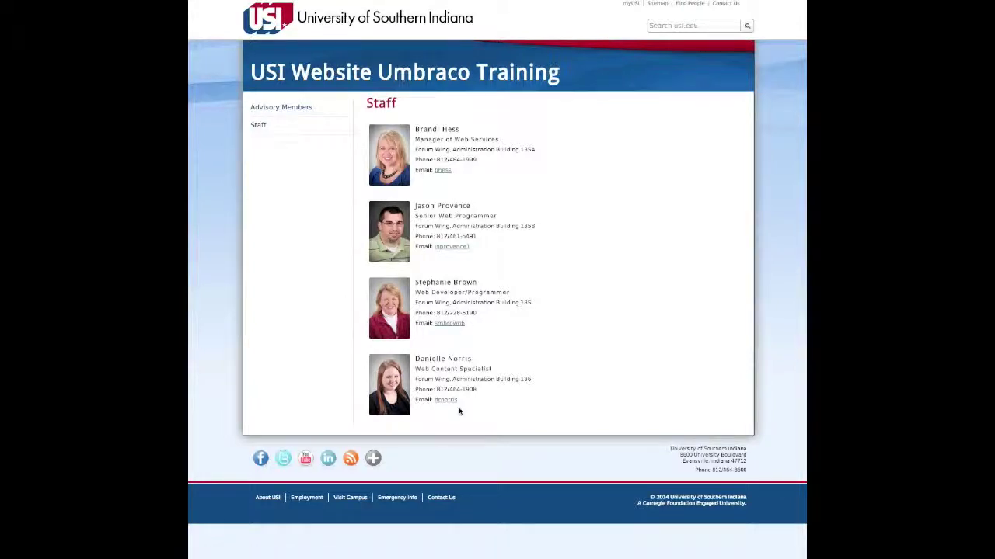
key(ctrl+Tab)
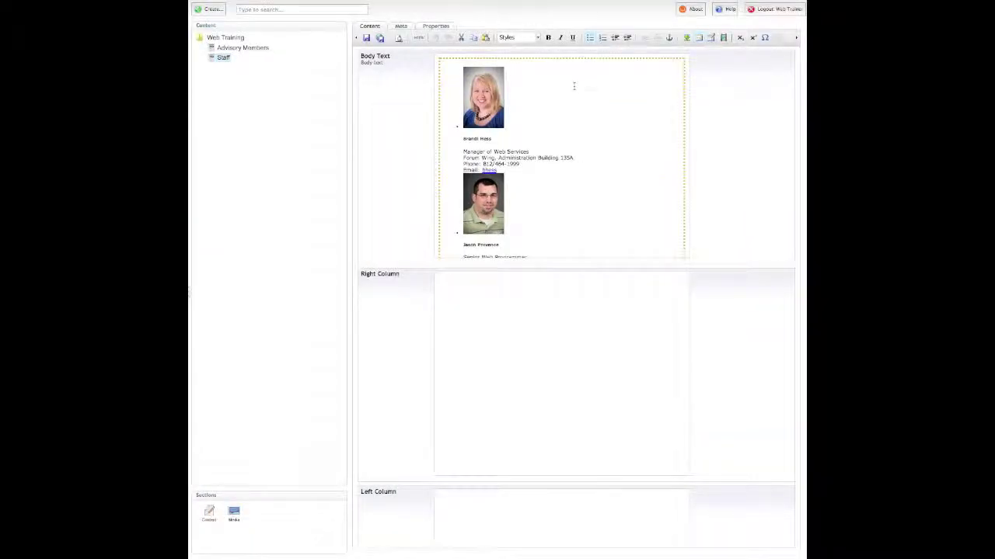
Step: Delete one username and its comma from the Username List, leaving three staff
click(699, 38)
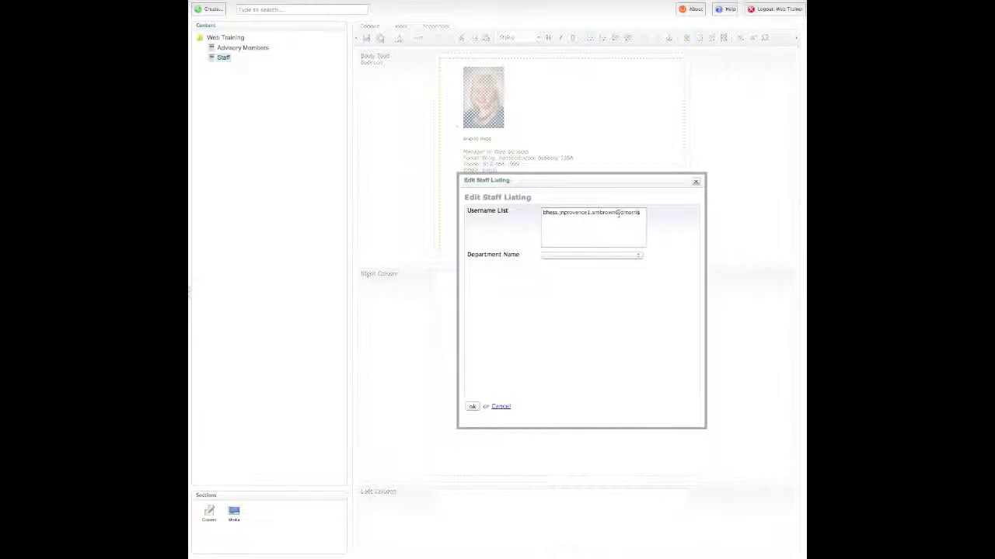
drag(618, 214, 593, 215)
key(BackSpace)
key(BackSpace)
click(472, 406)
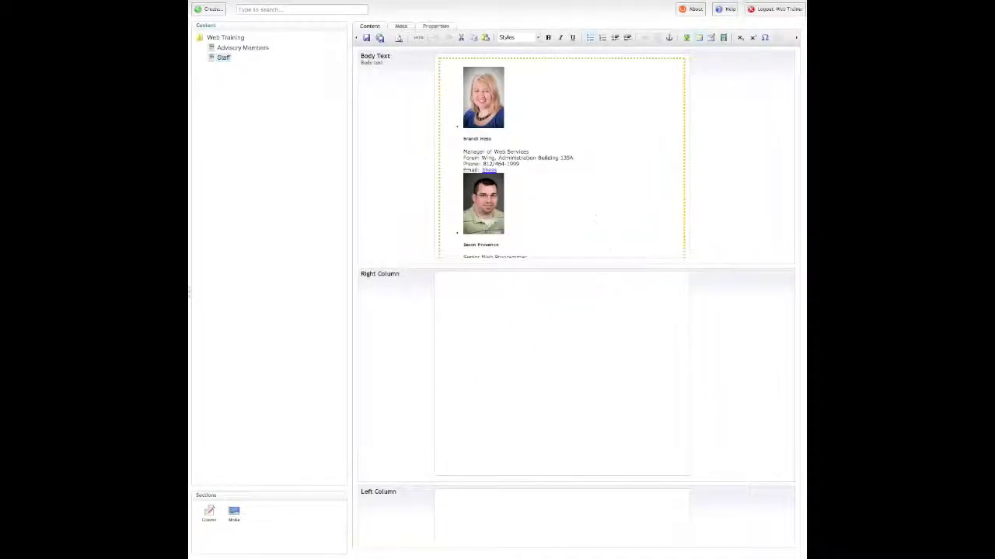
scroll(589, 163, down, 5)
scroll(589, 161, up, 5)
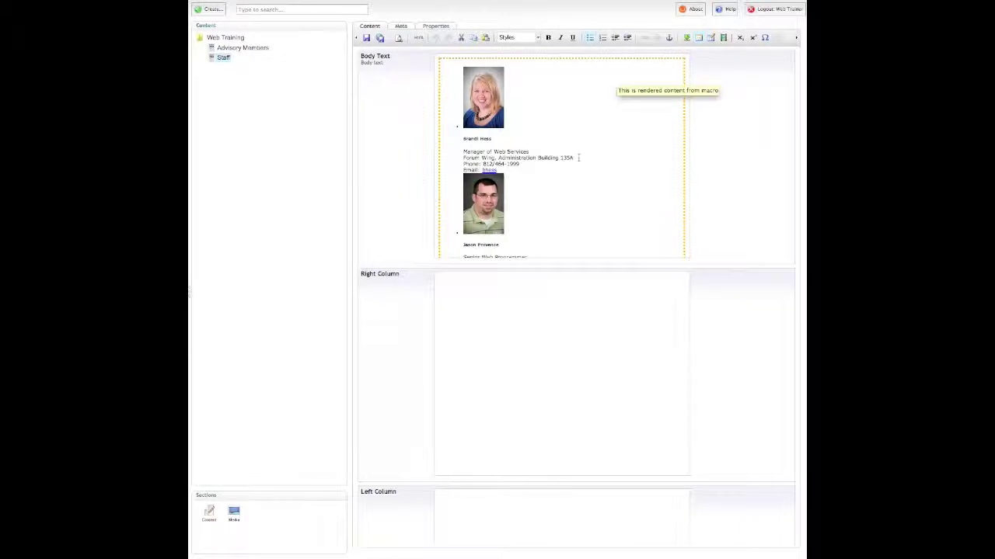
Step: Replace the end of the first person's office line with 'text change' and publish
drag(578, 158, 466, 151)
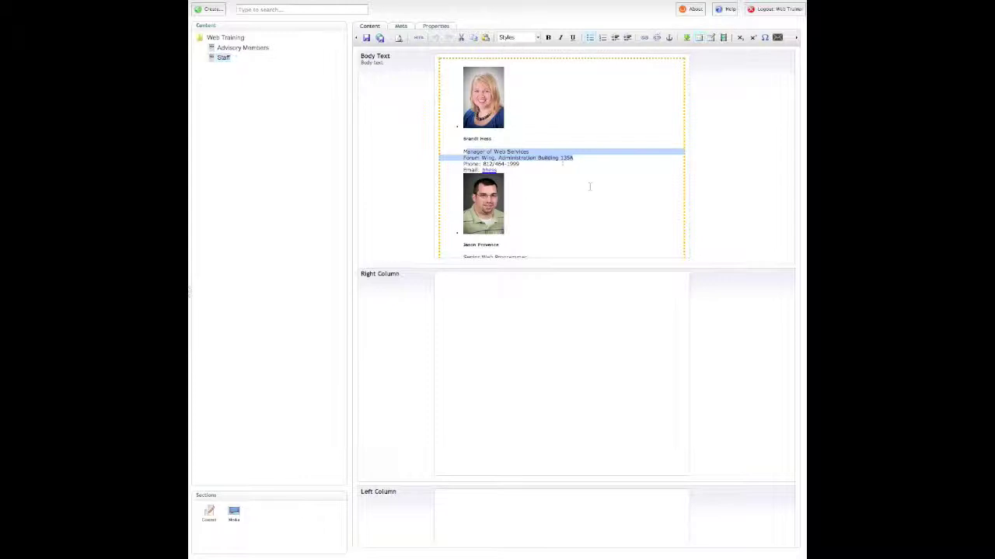
drag(579, 159, 506, 158)
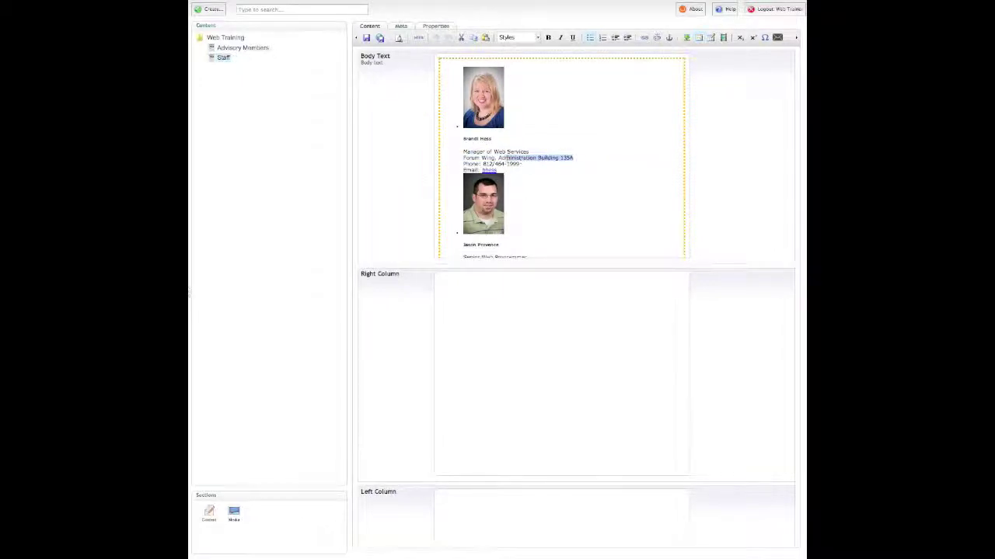
key(BackSpace)
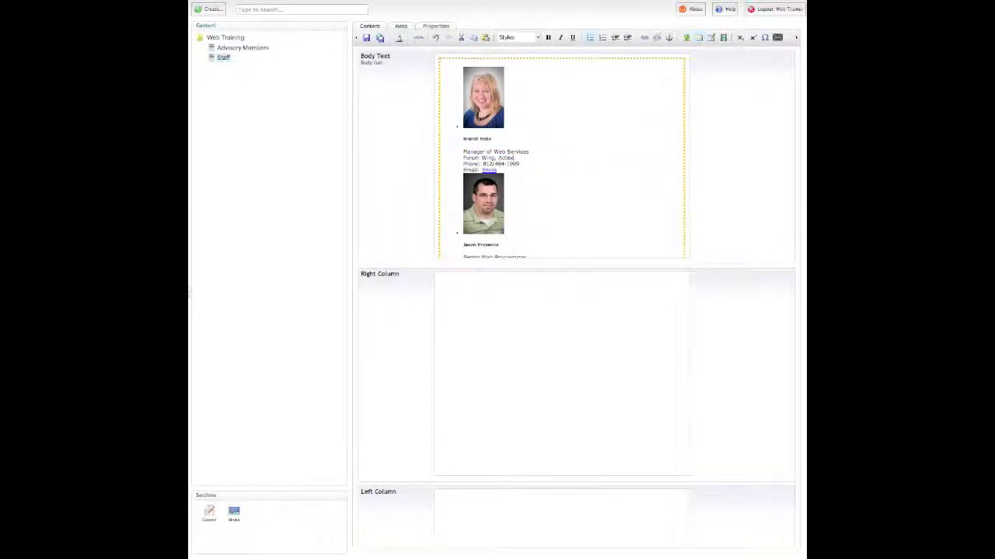
text(text change)
click(381, 39)
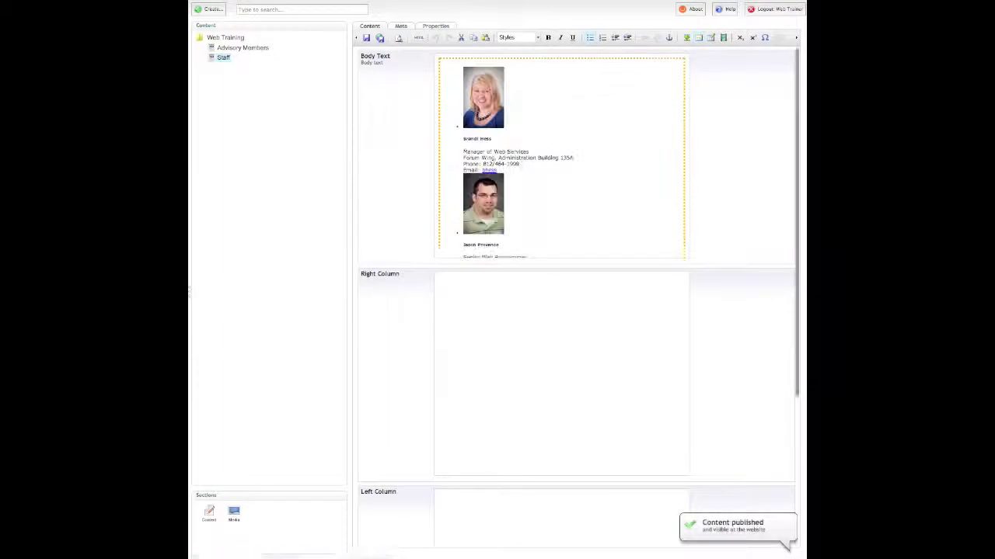
click(699, 38)
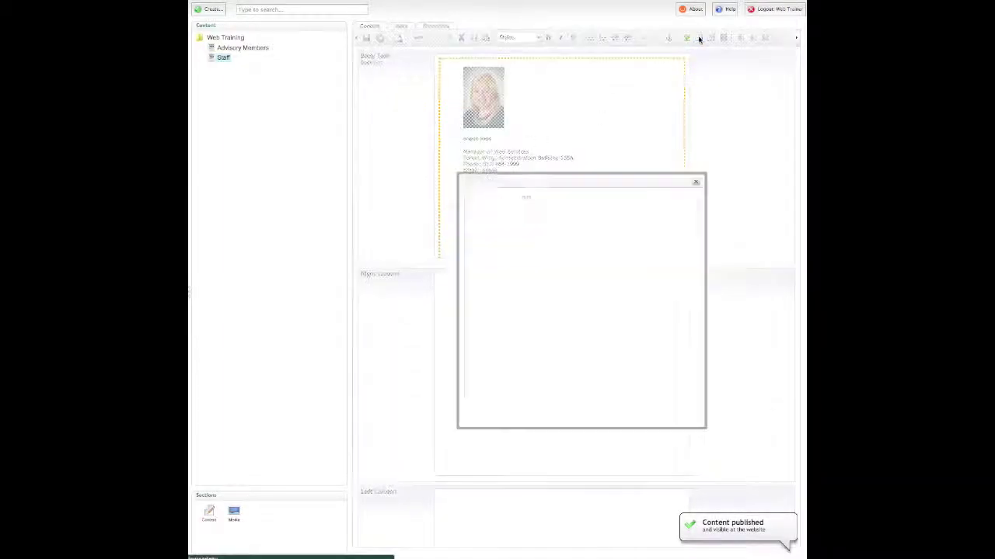
drag(592, 217, 541, 213)
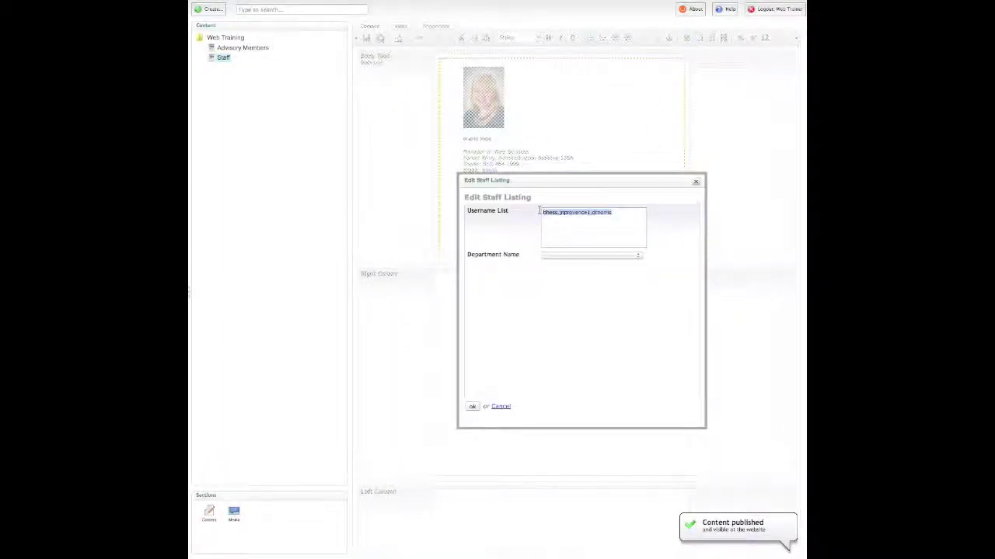
click(560, 256)
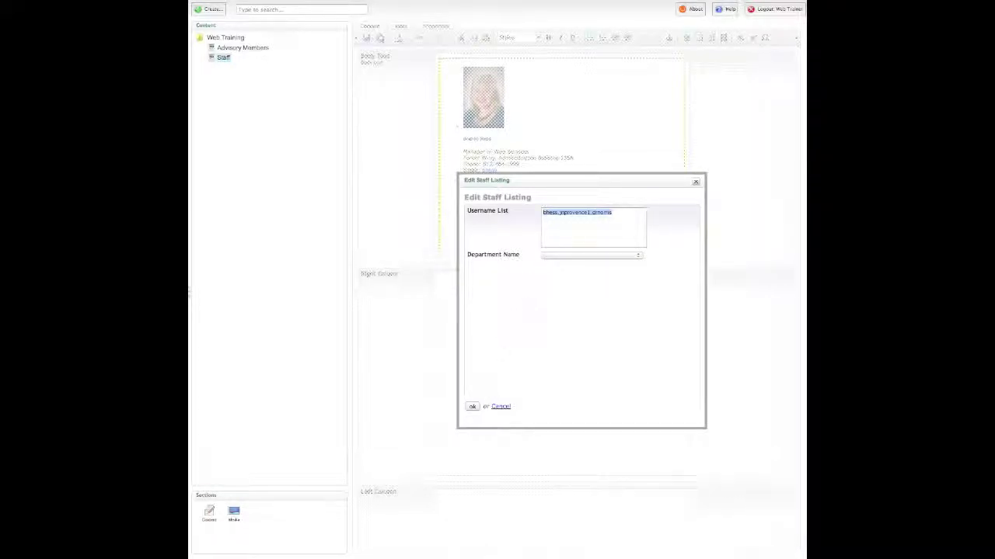
click(472, 406)
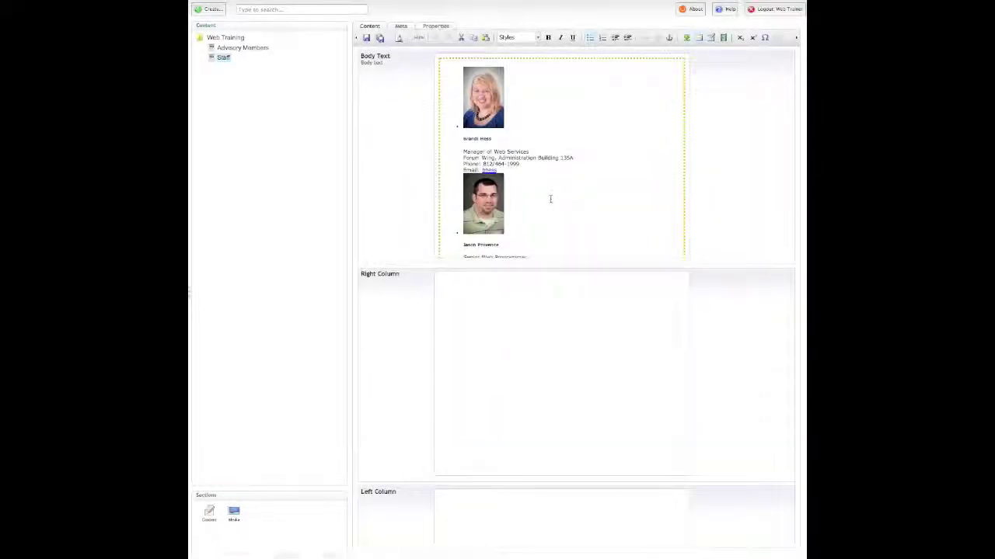